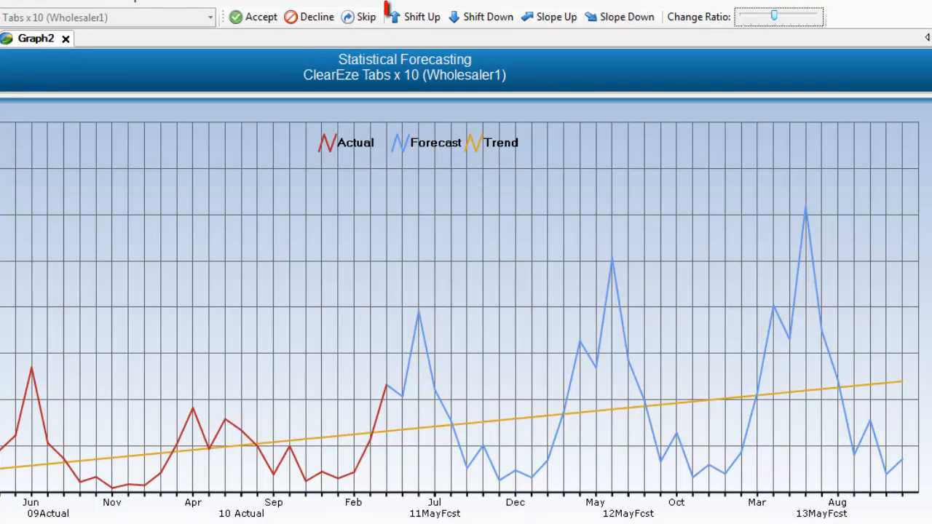
- Shift the ClearEze Tabs x 10 (Wholesaler1) forecast curve upward twelve increments at the current change ratio
click(420, 18)
click(420, 21)
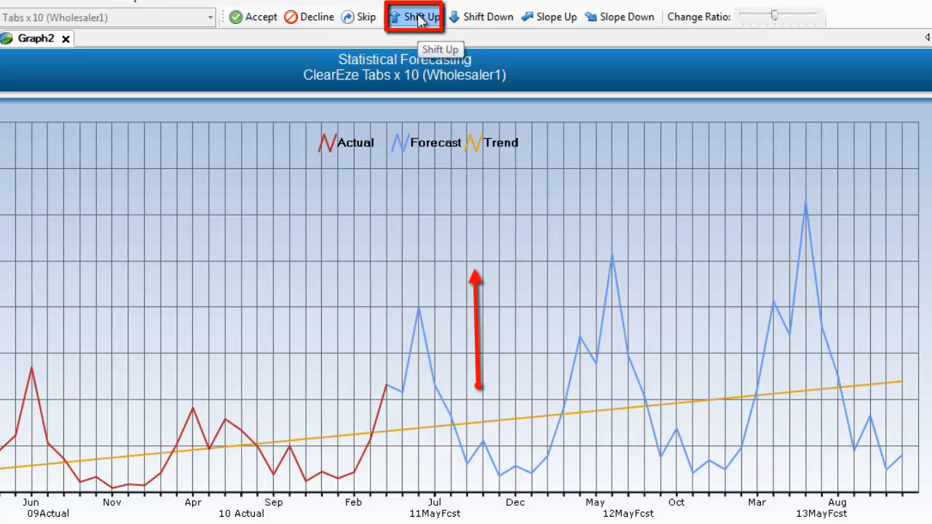
click(420, 21)
click(420, 21)
click(420, 20)
click(420, 20)
click(420, 20)
click(420, 20)
click(419, 20)
click(420, 20)
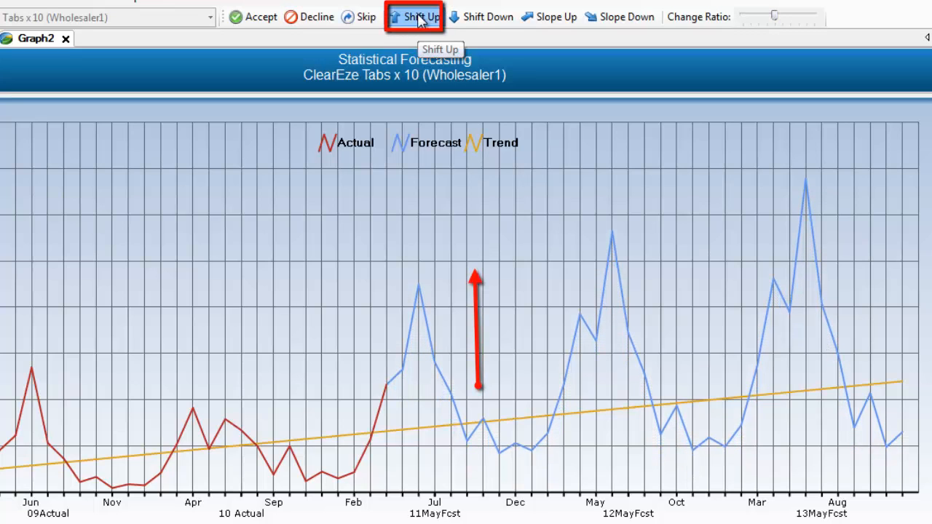
click(419, 20)
click(420, 20)
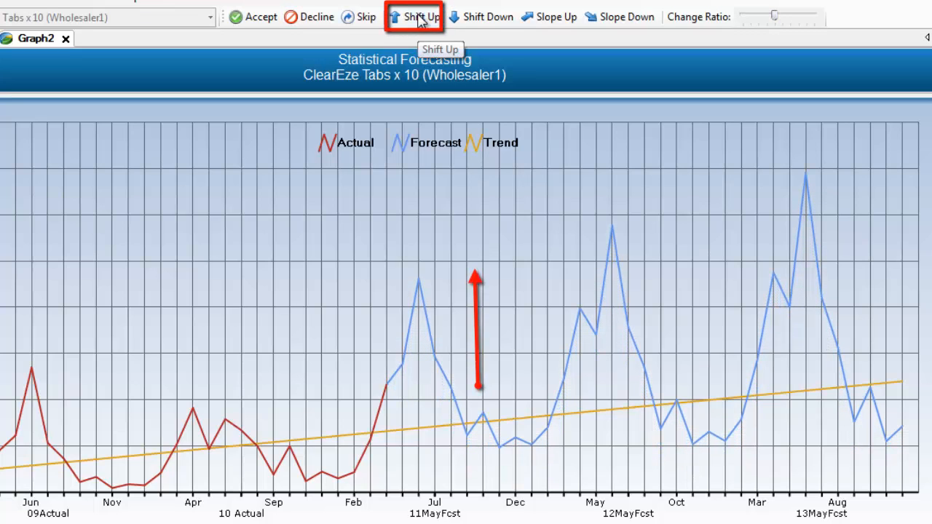
- Increase the forecast curve's upward slope by four increments
click(560, 20)
click(560, 20)
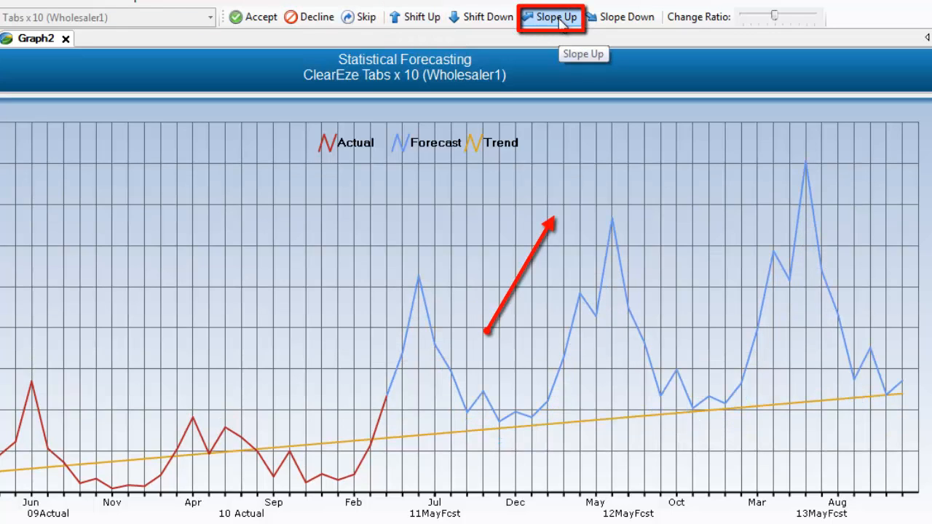
click(561, 20)
click(560, 20)
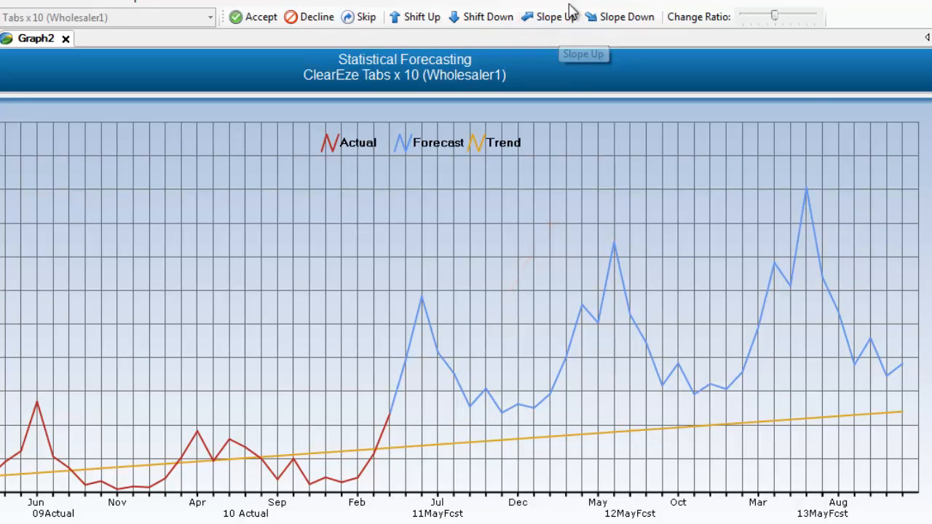
- Shift the forecast up once at the lowest change ratio and twice at a ratio slightly above the middle
click(771, 18)
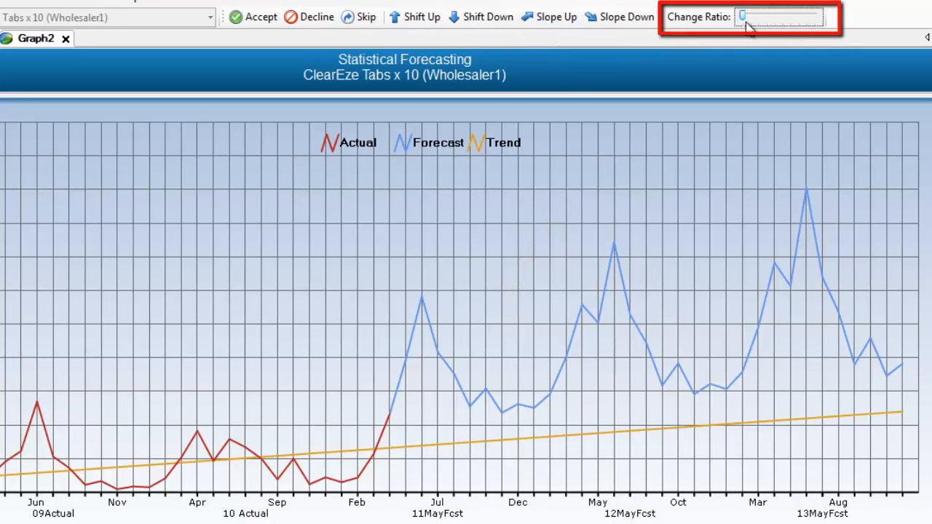
click(433, 20)
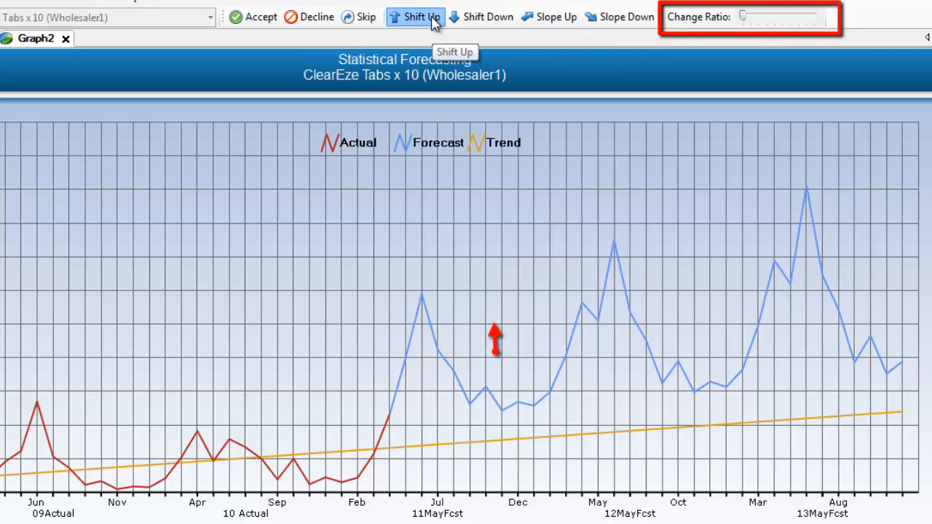
click(804, 22)
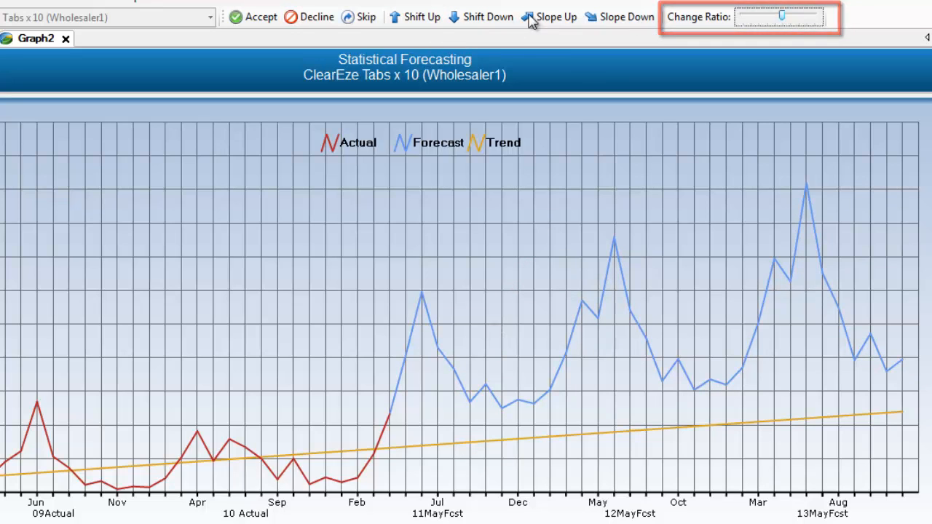
click(429, 19)
click(430, 22)
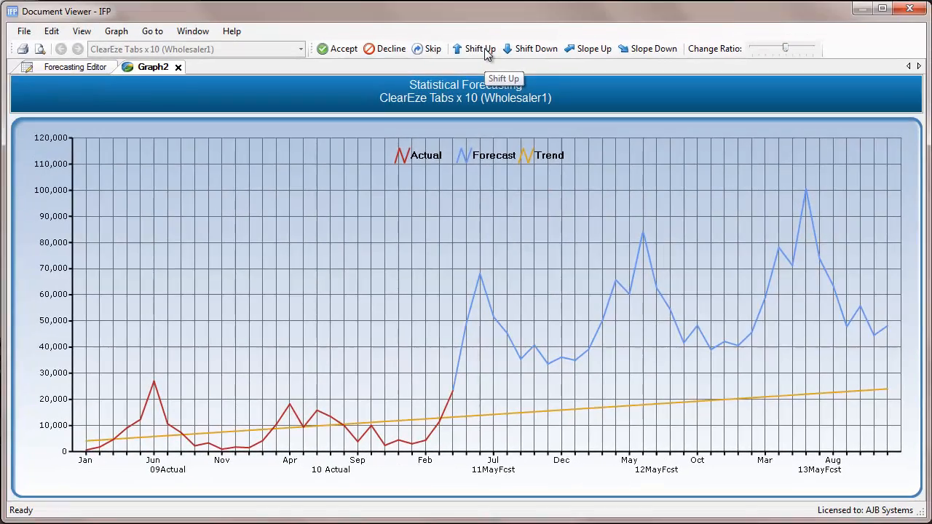
- Open the model properties from the Forecasting Editor and advance four items to item 73
click(106, 69)
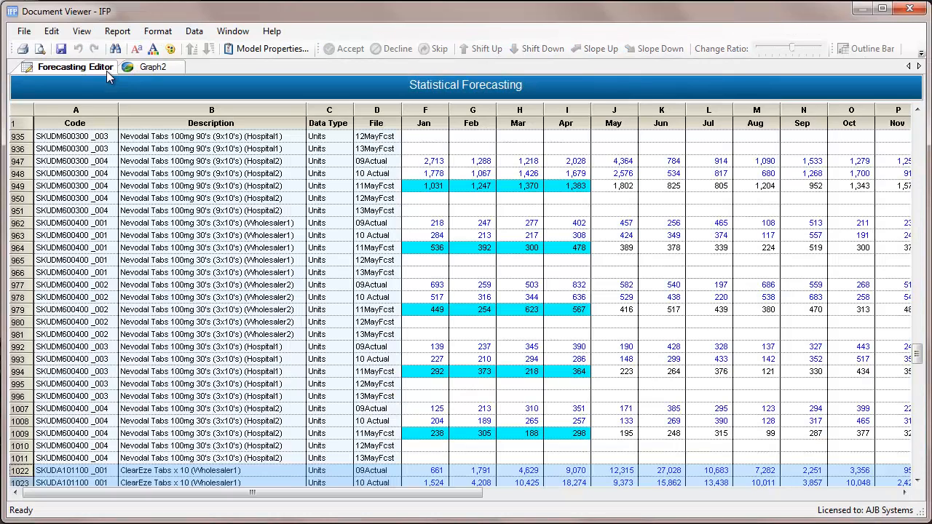
click(257, 51)
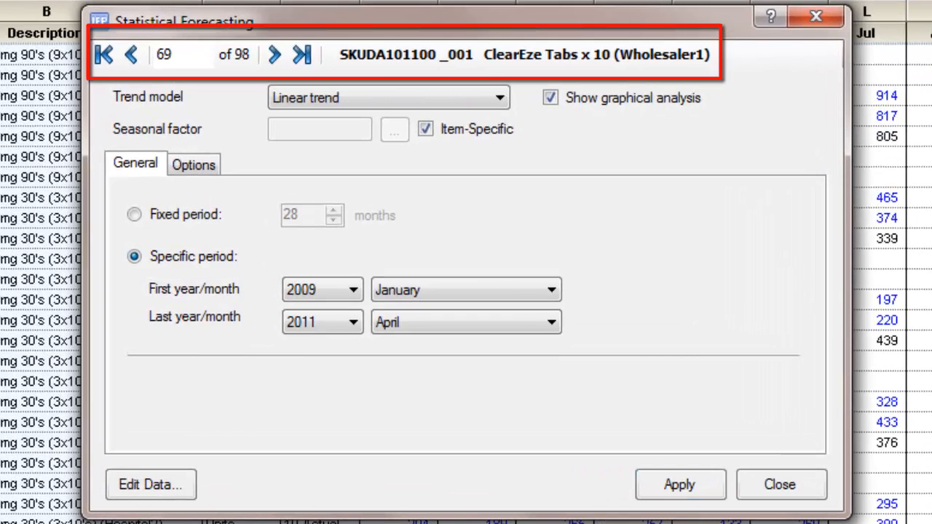
click(271, 54)
click(270, 54)
click(271, 54)
click(271, 54)
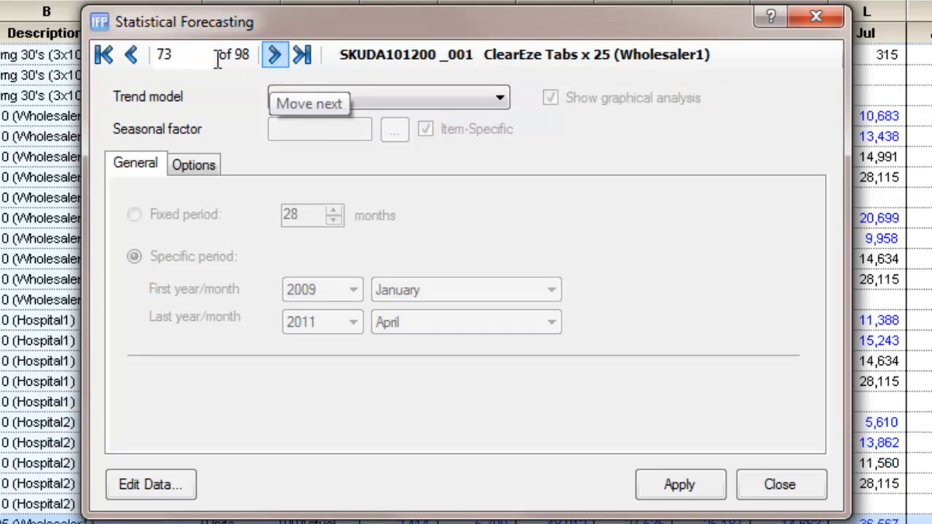
- Jump directly to item 65 by its position number
mouse_move(167, 56)
mouse_down()
mouse_move(153, 57)
mouse_move(175, 53)
mouse_up()
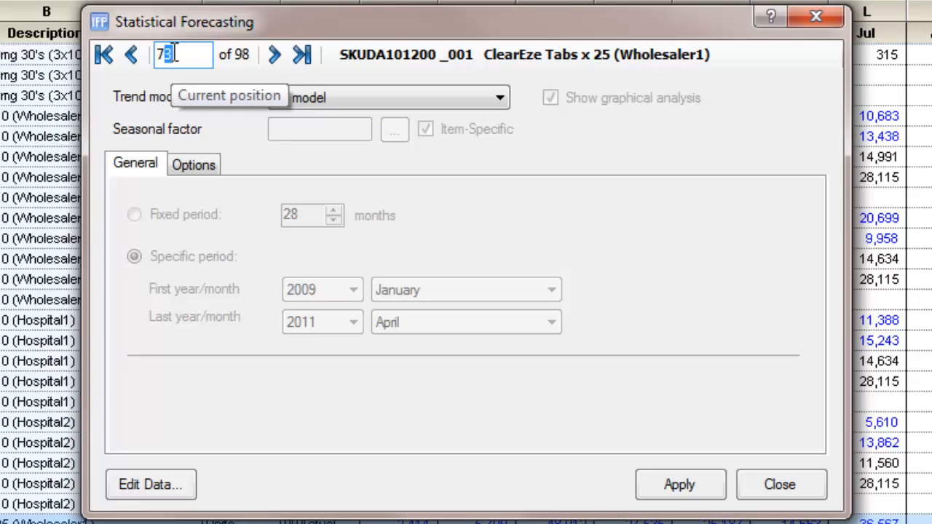
text(65)
key(Return)
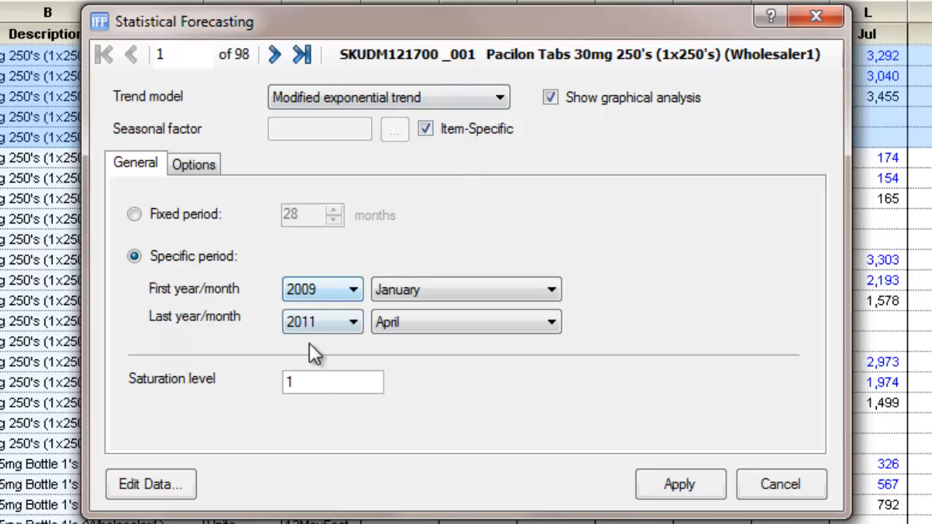
- Apply the modified exponential trend to Pacilon Tabs 30mg 250's (Wholesaler1) with a saturation level of 4000
drag(265, 381, 343, 380)
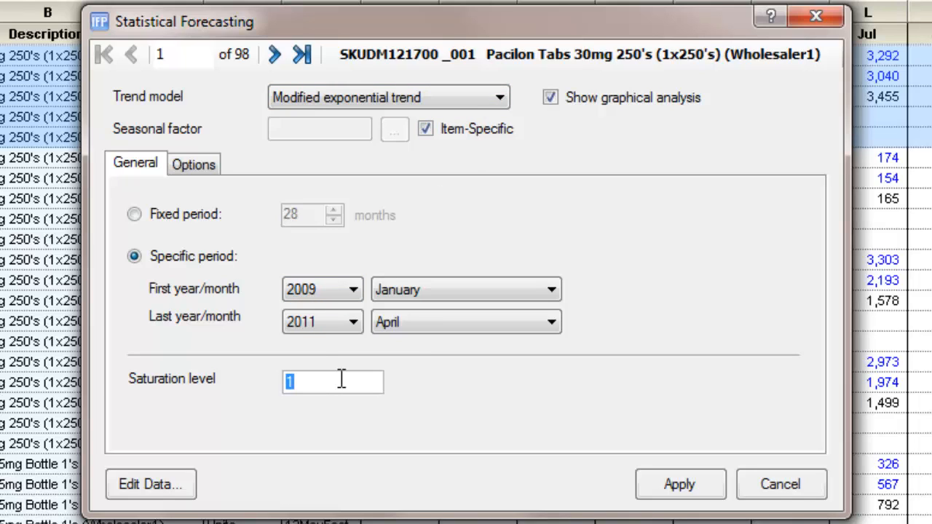
text(4000)
click(659, 492)
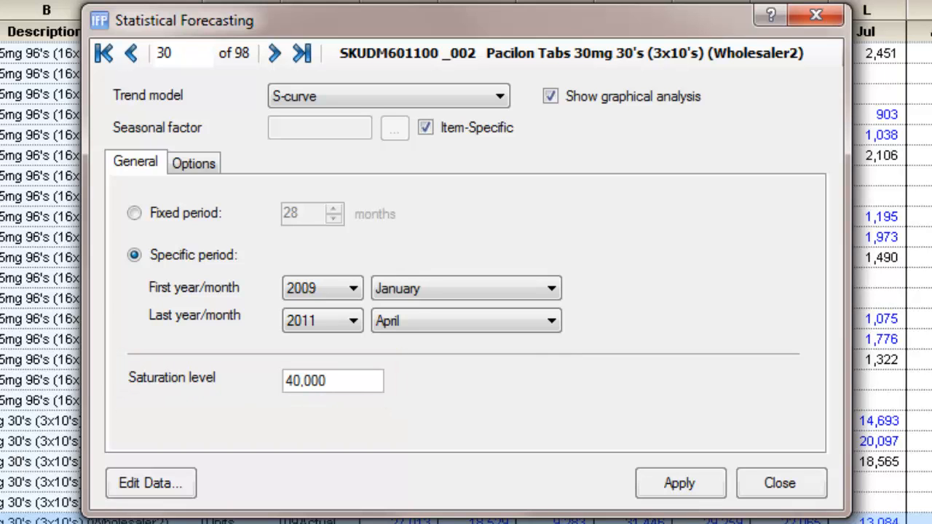
- Apply the S-curve trend model with a saturation level of 40,000 to Pacilon Tabs 30mg 30's (Wholesaler2)
click(688, 489)
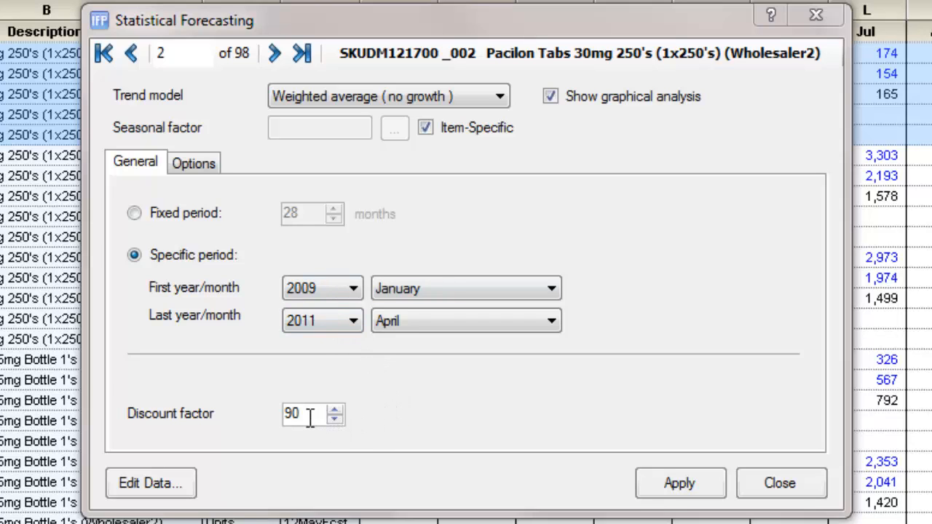
- Set the weighted average model's discount factor to 50 for Pacilon Tabs 30mg 250's (Wholesaler2) and apply it
drag(304, 412, 272, 412)
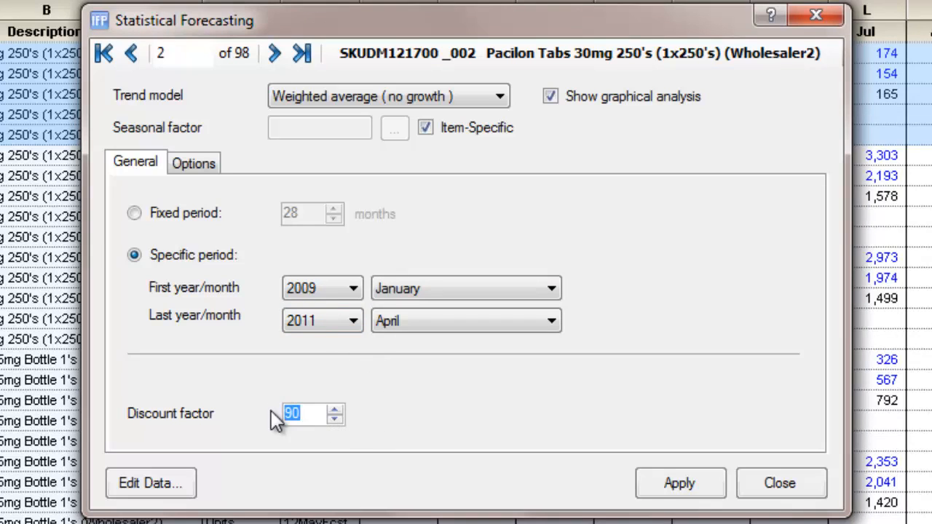
text(50)
click(651, 496)
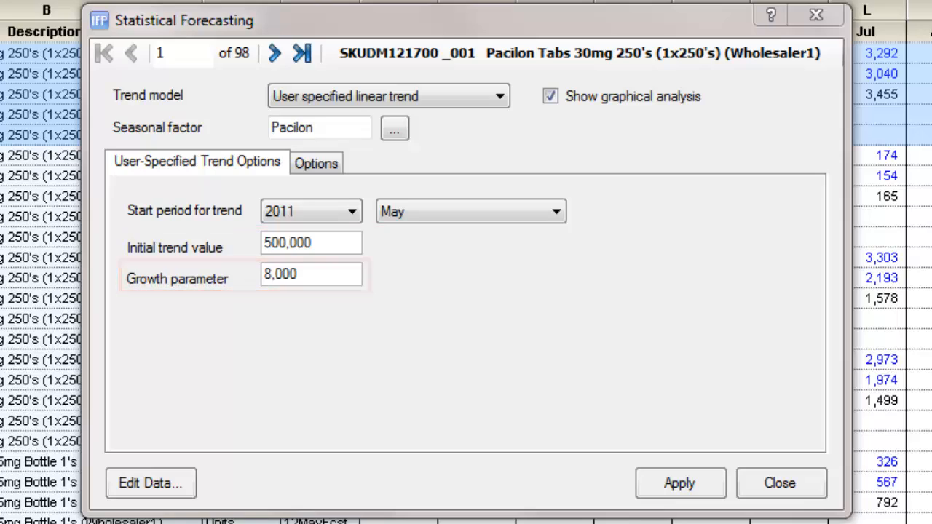
- Apply the user specified linear trend to Pacilon Tabs 30mg 250's (Wholesaler1), starting May 2011 at 500,000 with growth parameter 8,000
click(678, 483)
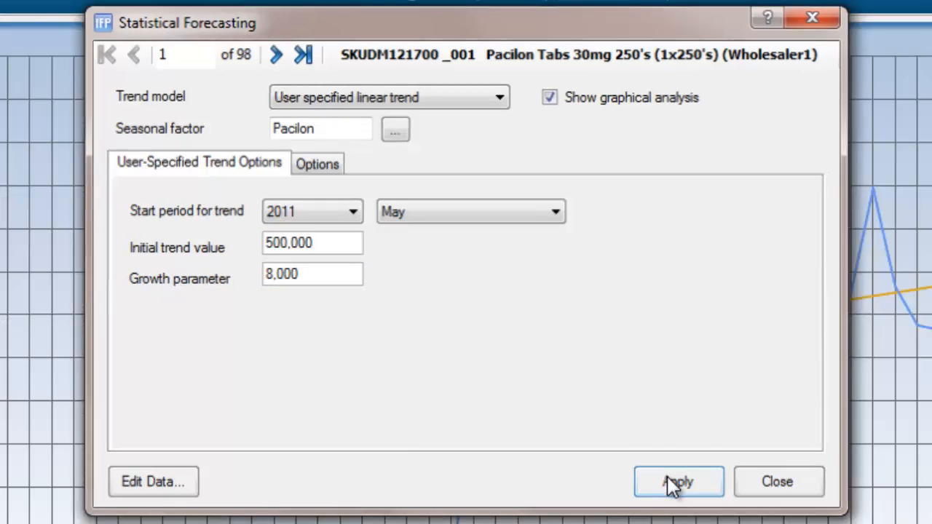